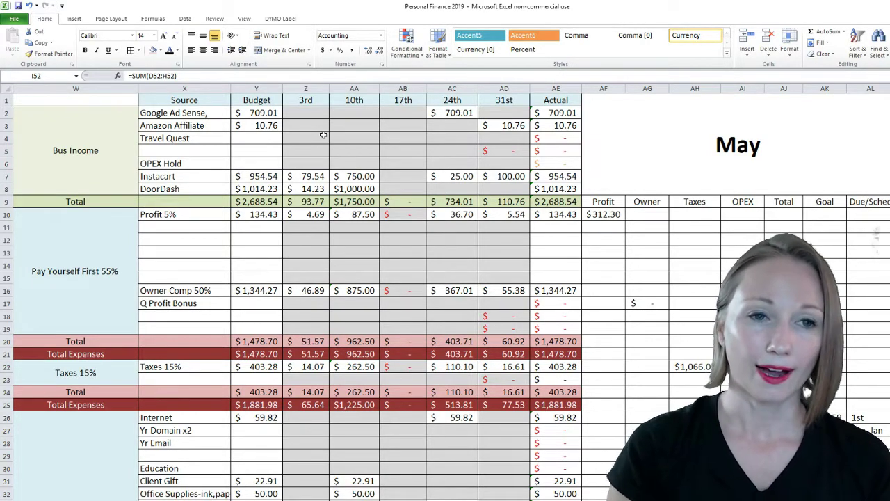
# - Review the May budget amounts for the business income sources, from Google Ad Sense and Amazon Affiliate to Instacart and DoorDash
pyautogui.click(172, 216)
pyautogui.click(177, 291)
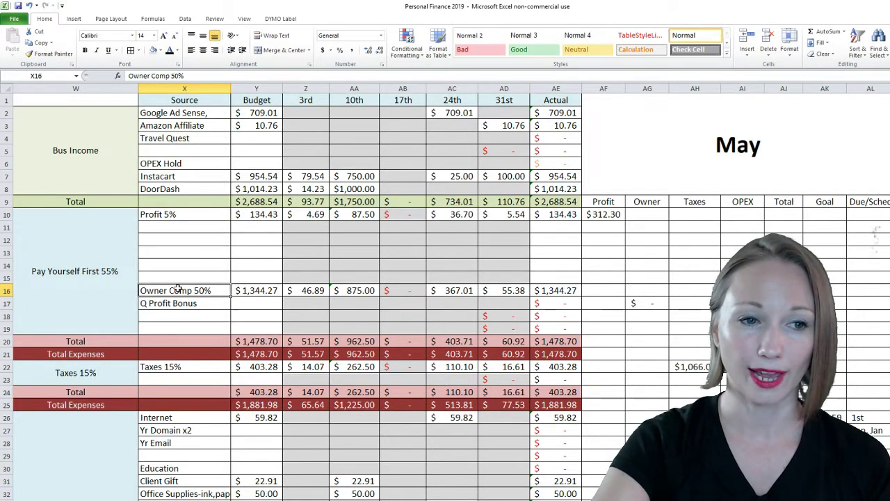
pyautogui.click(255, 155)
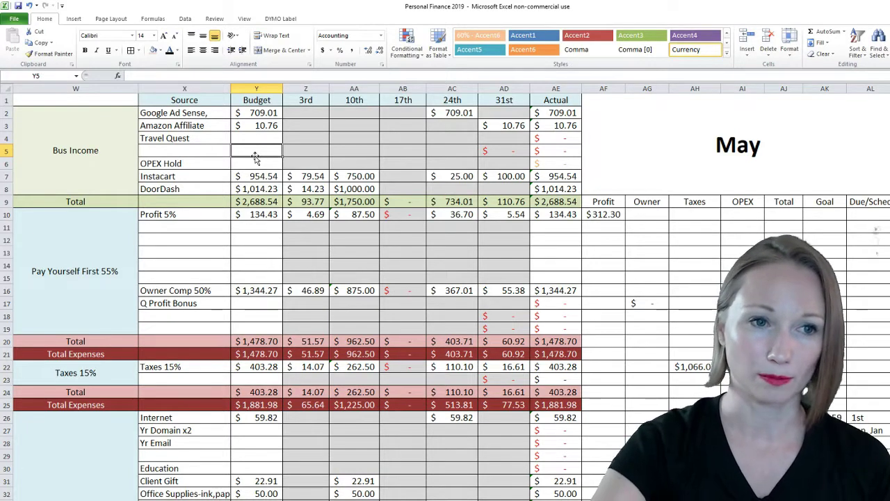
pyautogui.click(236, 113)
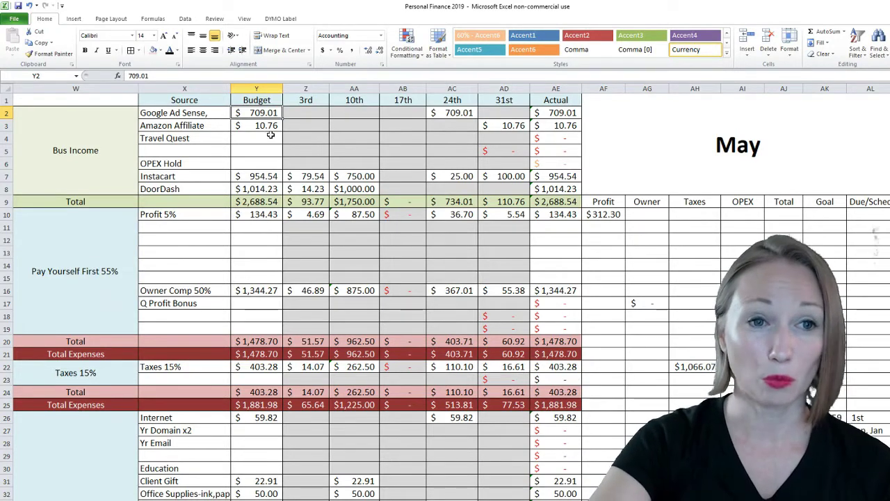
pyautogui.click(266, 126)
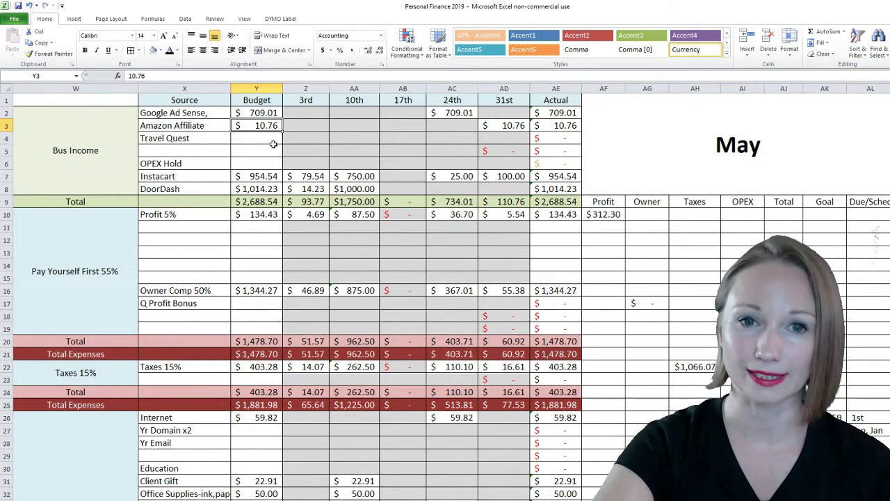
pyautogui.click(263, 110)
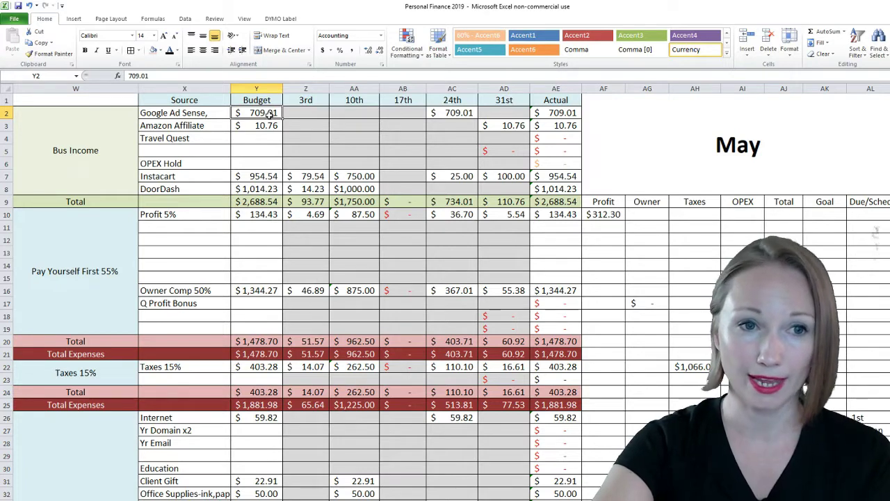
pyautogui.click(254, 124)
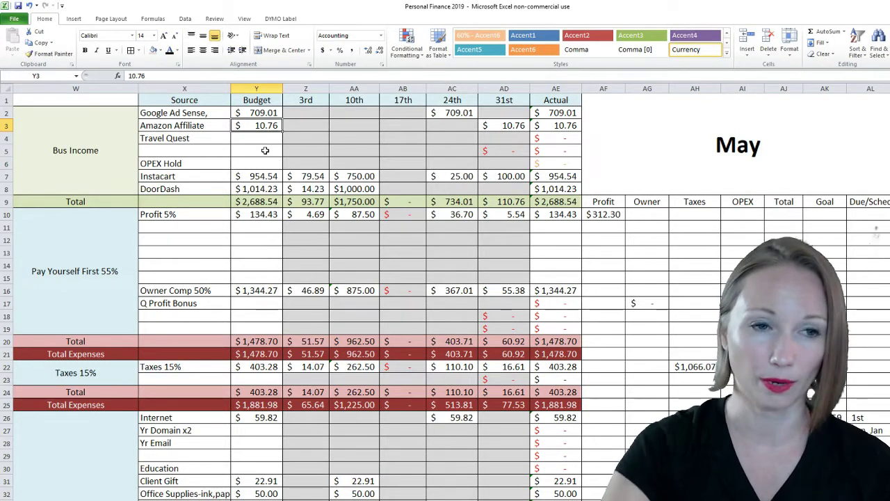
pyautogui.click(255, 165)
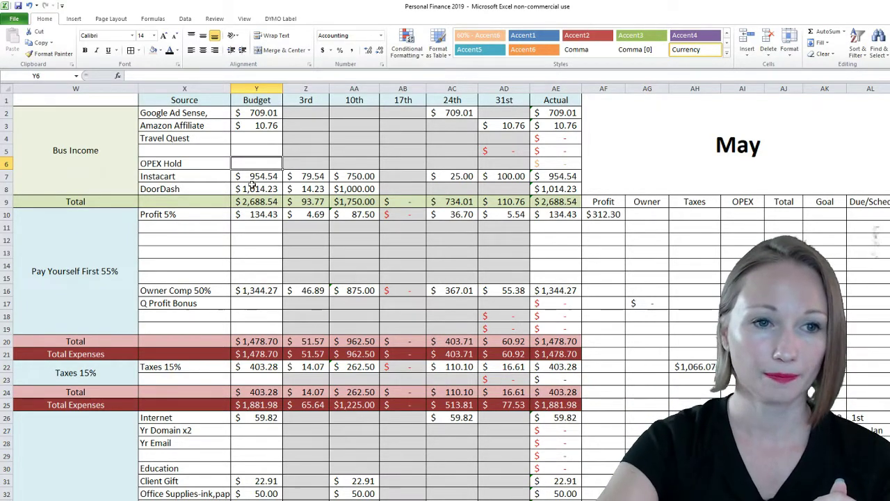
pyautogui.click(260, 180)
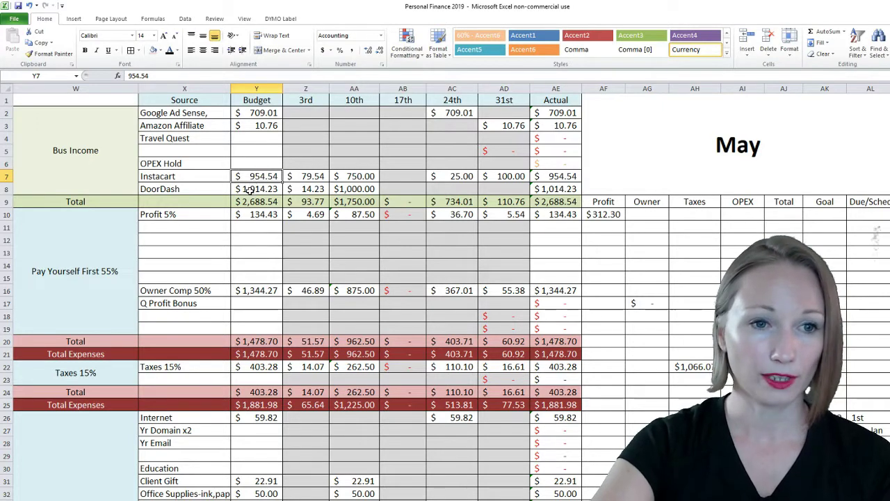
pyautogui.click(250, 190)
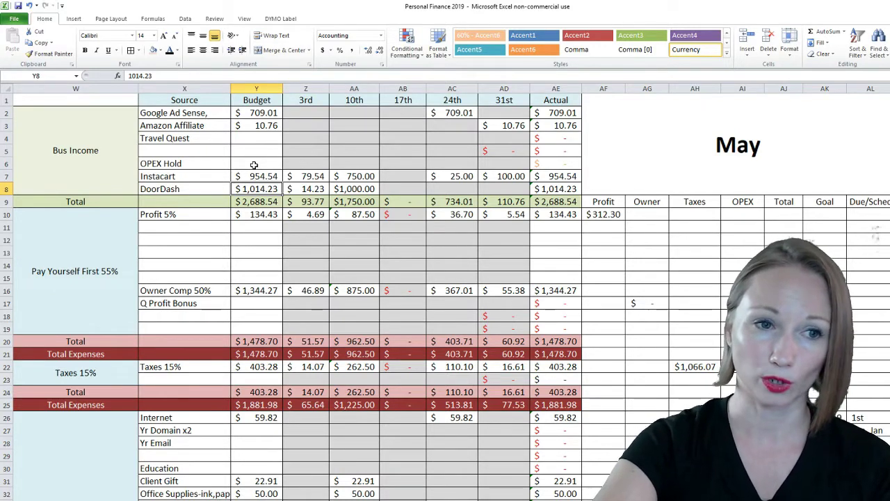
pyautogui.click(248, 175)
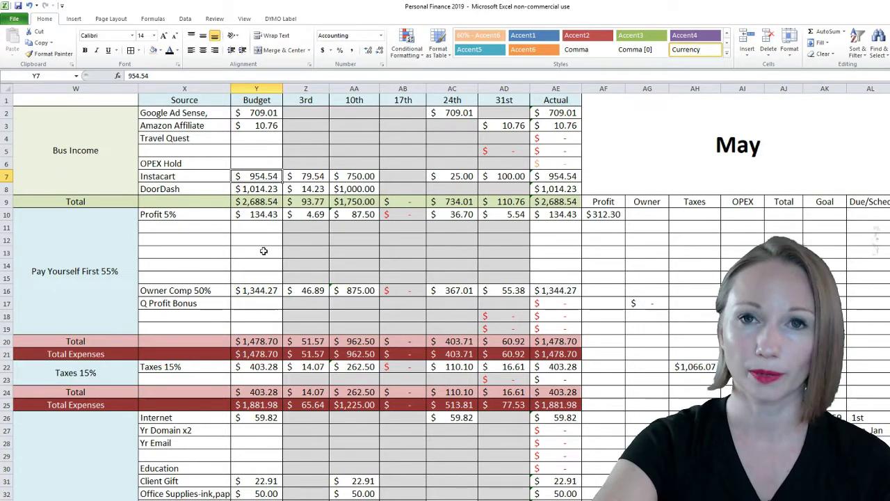
# - Examine the Profit 5%, Owner Comp 50% and Taxes 15% budget amounts, plus the entries in the Profit and Taxes columns
pyautogui.click(205, 217)
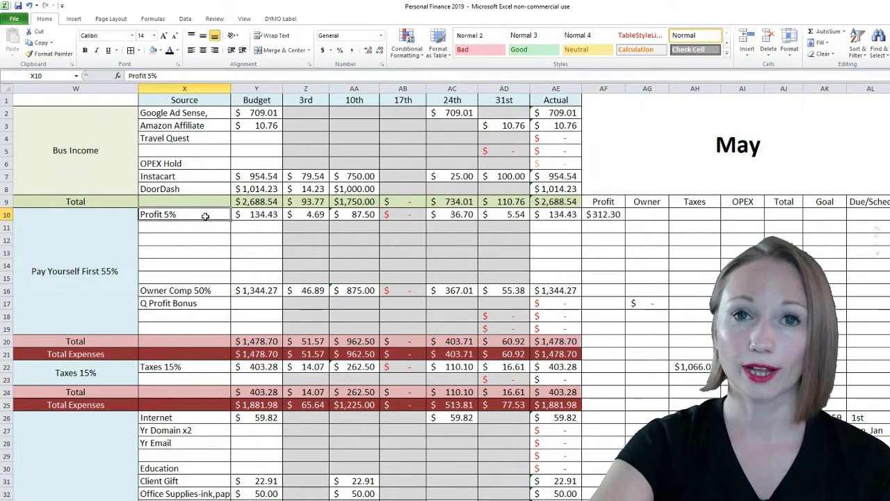
pyautogui.click(257, 217)
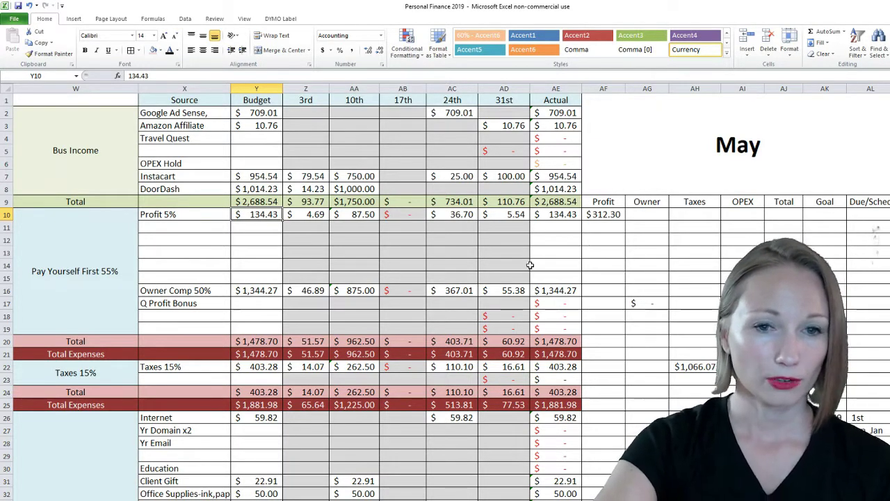
pyautogui.click(603, 217)
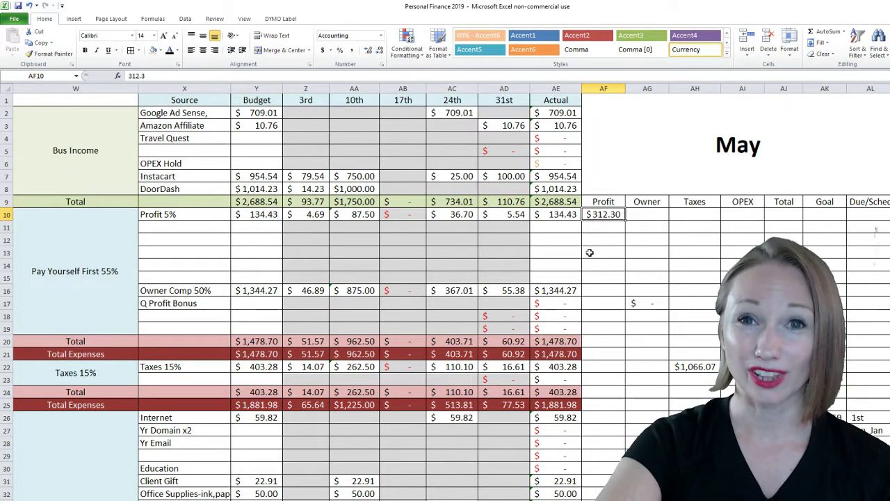
pyautogui.click(248, 288)
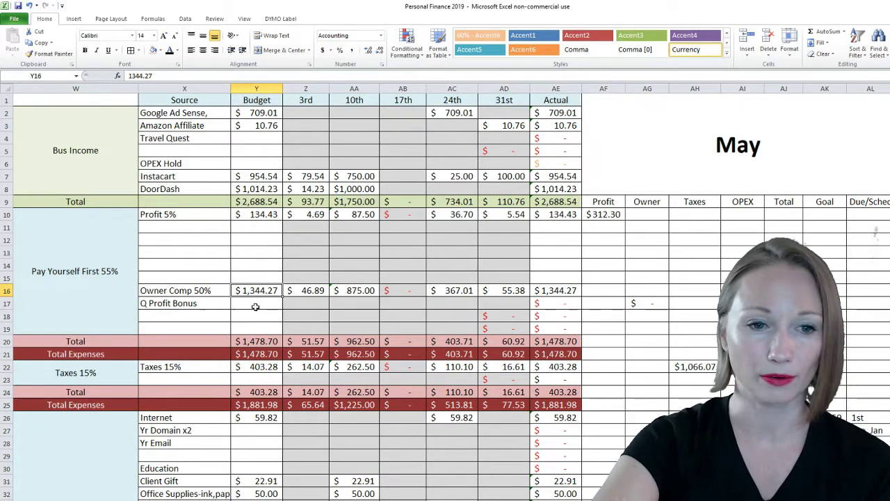
pyautogui.scroll(-1, 254, 306)
pyautogui.scroll(-1, 256, 306)
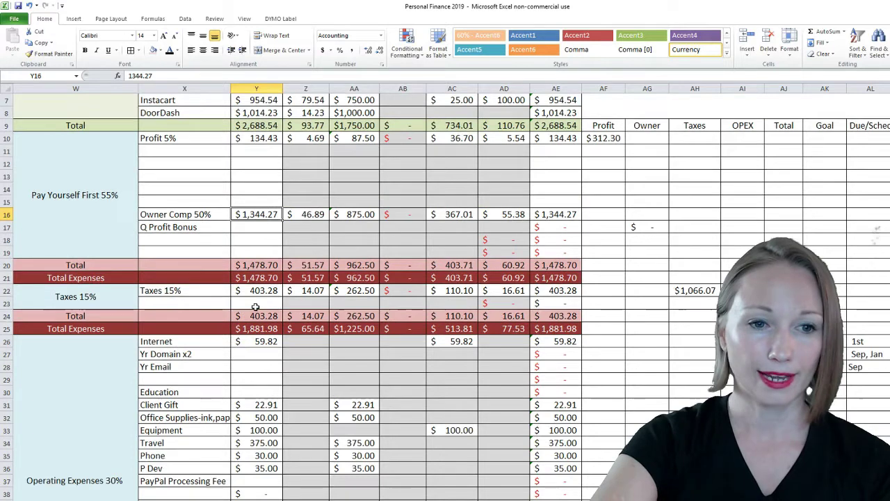
pyautogui.click(205, 292)
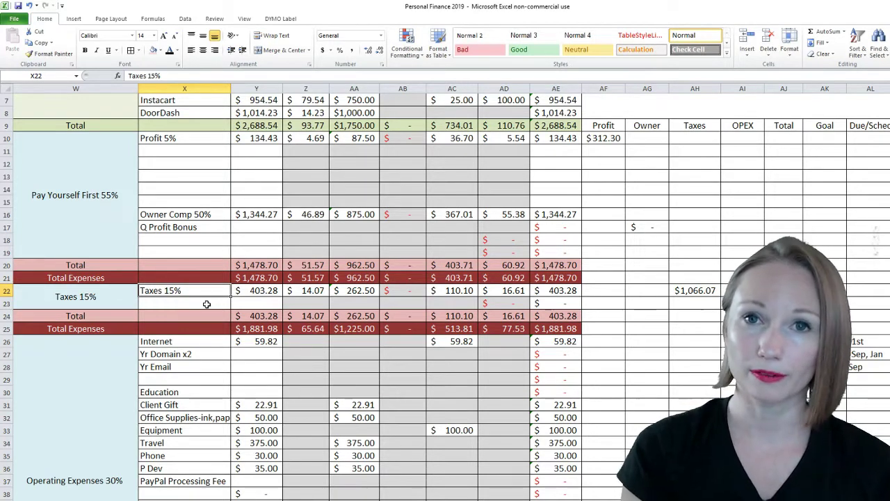
pyautogui.click(270, 292)
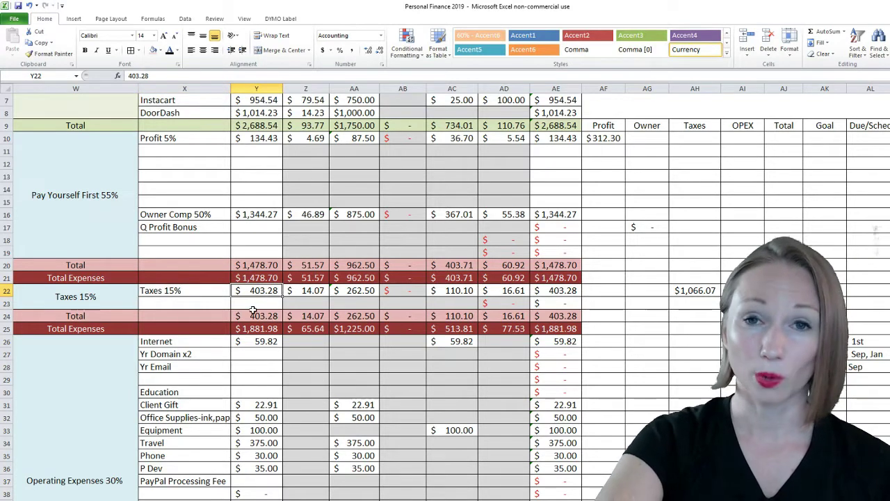
pyautogui.click(695, 292)
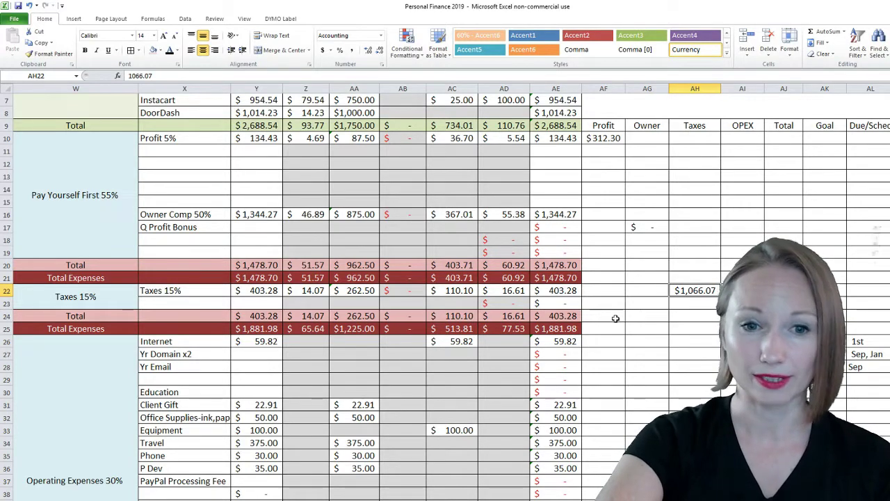
# - Review the Operating Expenses 30% budget items from Internet through P Dev, including the Travel amount for the 10th
pyautogui.scroll(-2, 375, 285)
pyautogui.scroll(-1, 375, 286)
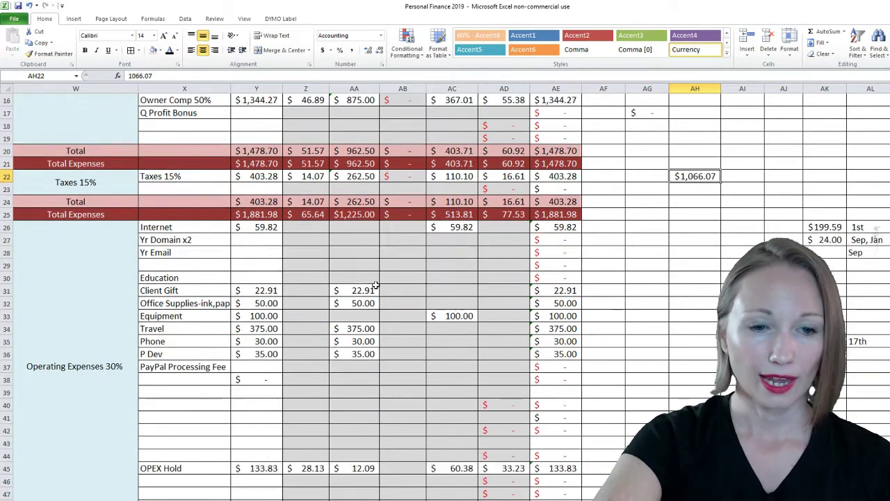
pyautogui.scroll(-1, 320, 289)
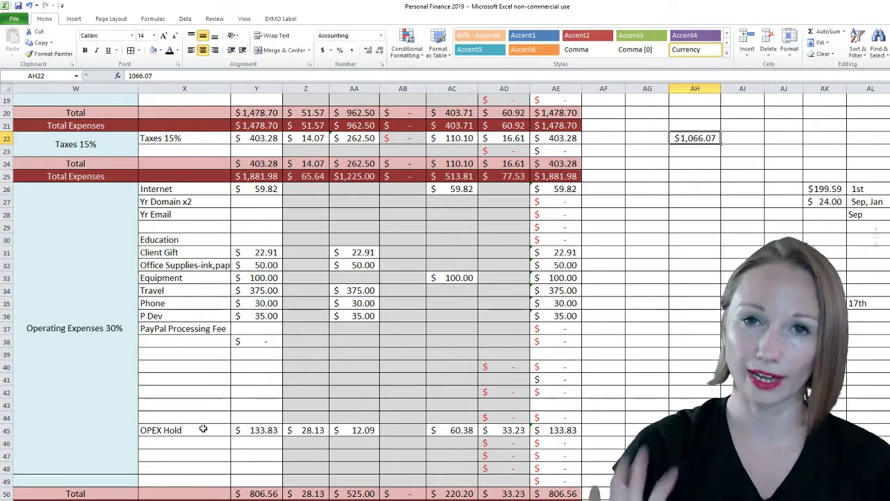
pyautogui.click(255, 190)
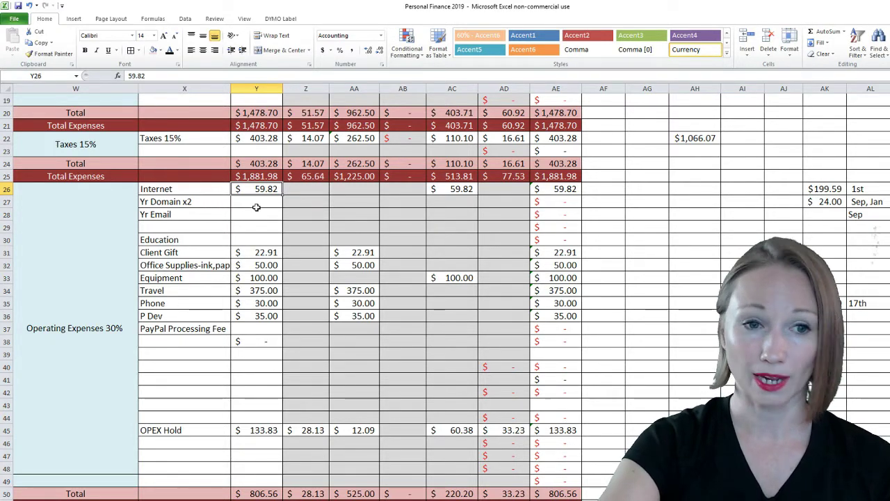
pyautogui.click(268, 238)
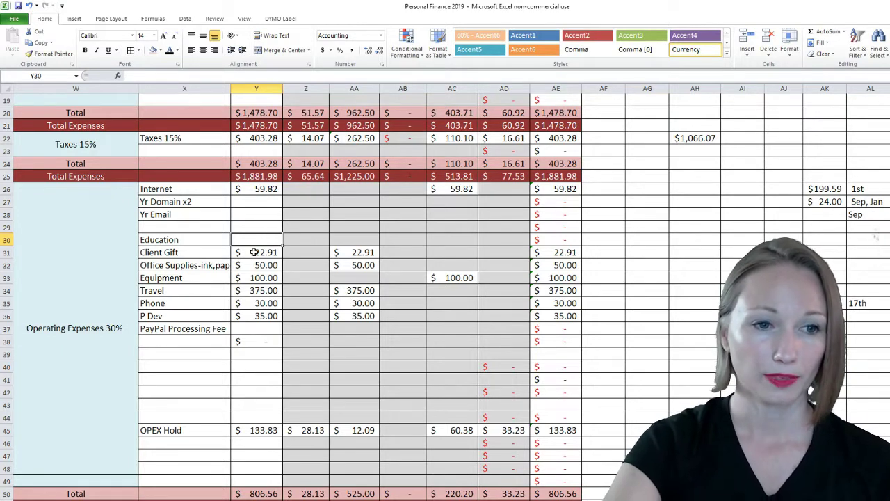
pyautogui.click(255, 251)
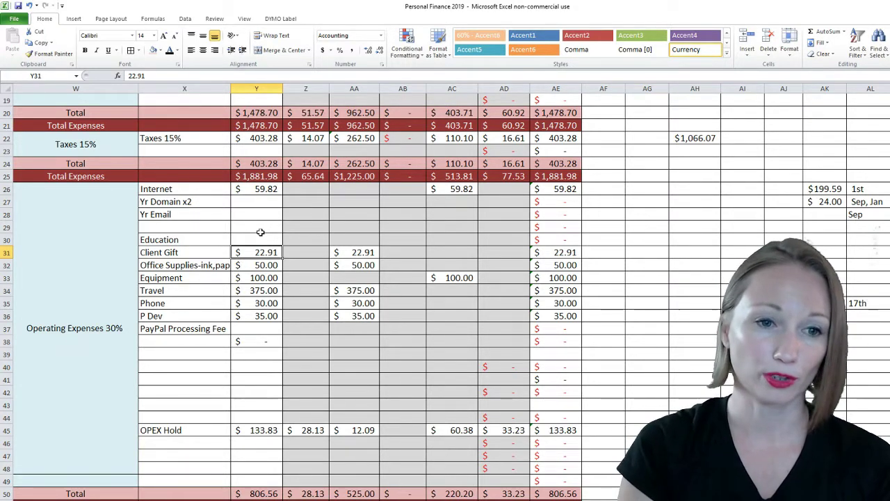
pyautogui.press('Down')
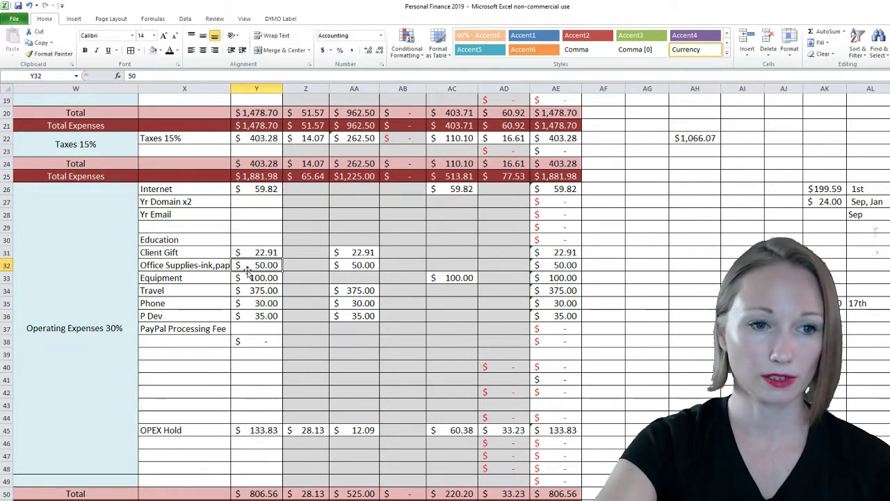
pyautogui.press('Down')
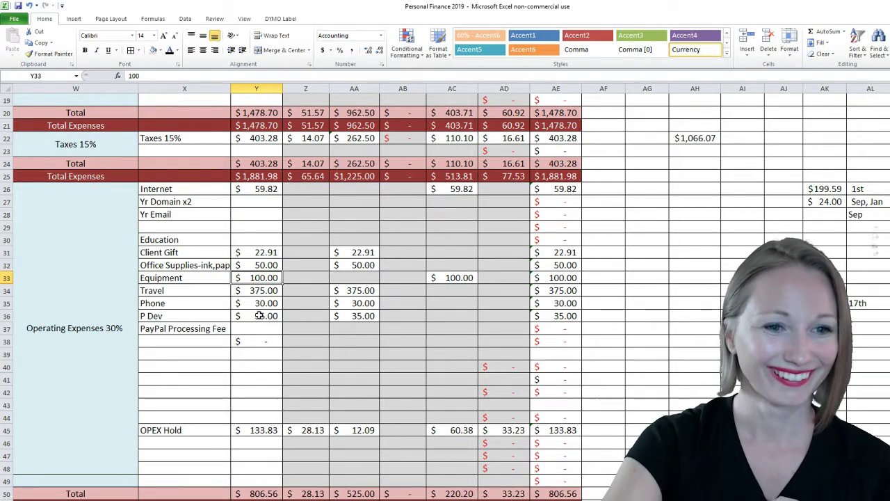
pyautogui.click(259, 295)
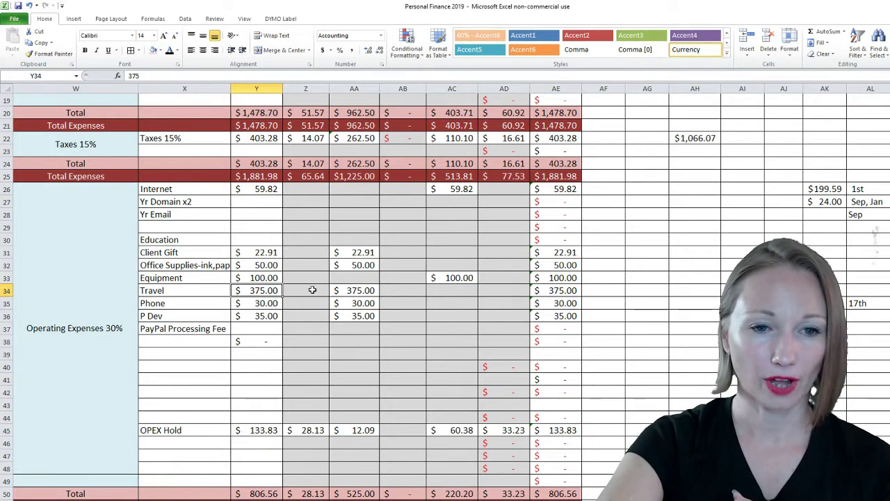
pyautogui.click(338, 287)
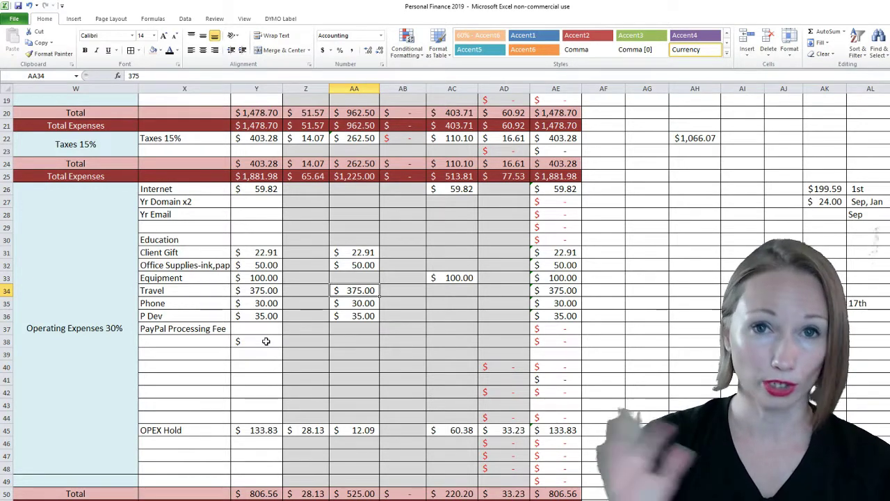
pyautogui.click(260, 295)
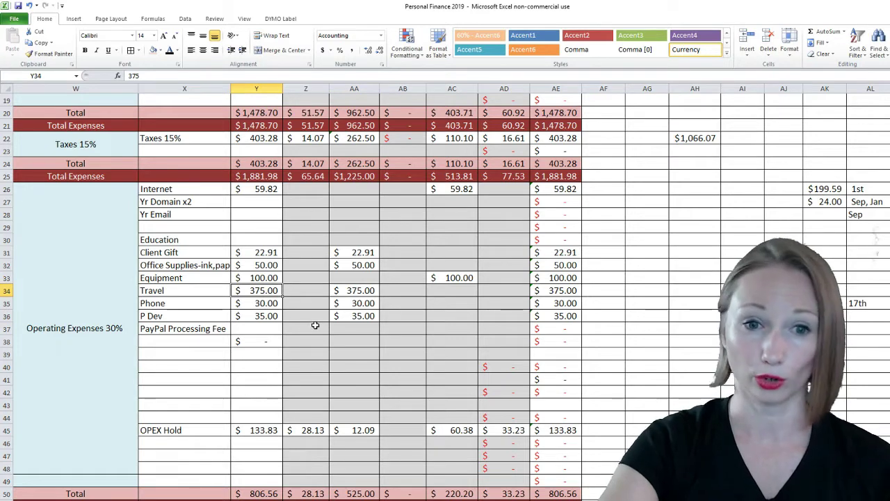
pyautogui.click(279, 304)
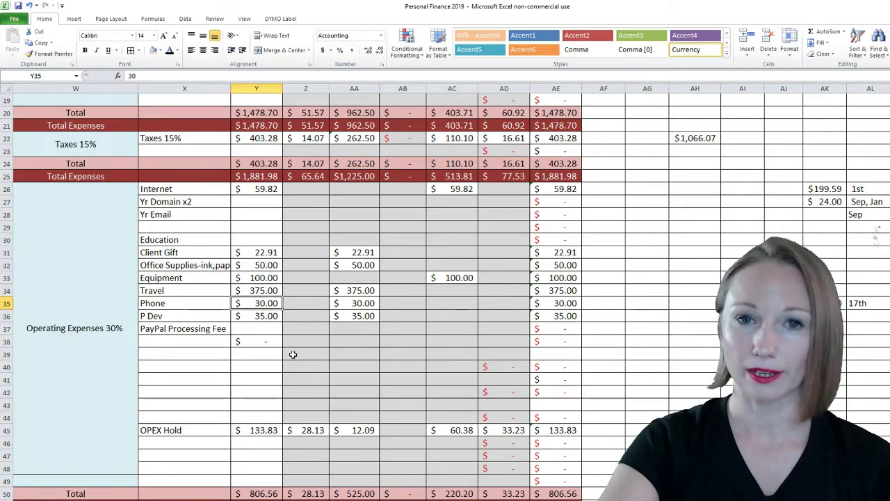
pyautogui.click(276, 317)
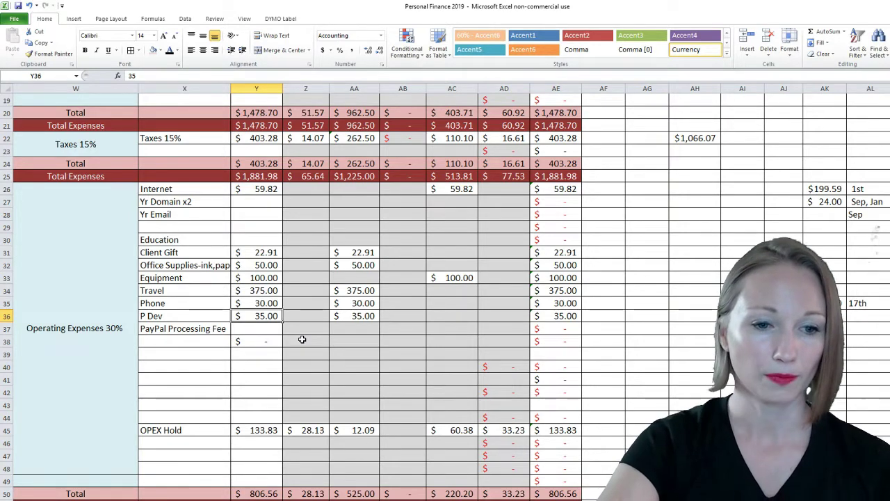
# - Check the OPEX Hold budget amount and its OPEX column entry, and inspect the empty Miles section below the operating expenses
pyautogui.scroll(-2, 301, 339)
pyautogui.click(275, 354)
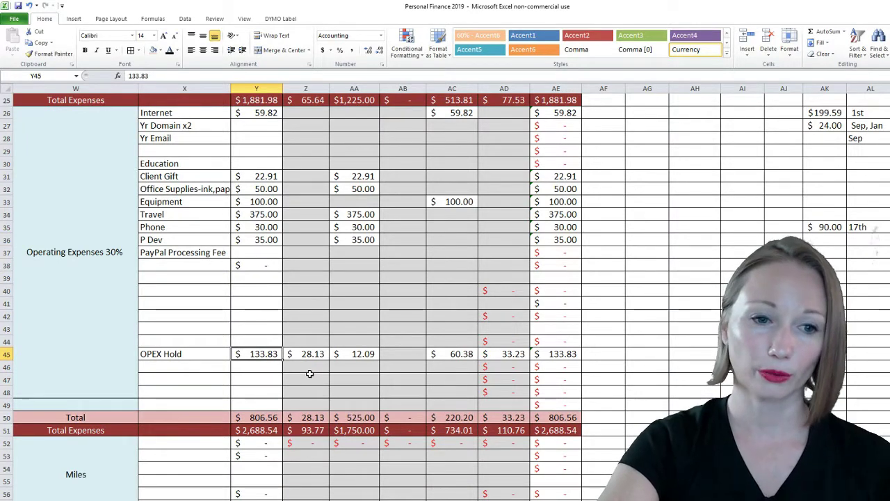
pyautogui.scroll(-1, 309, 373)
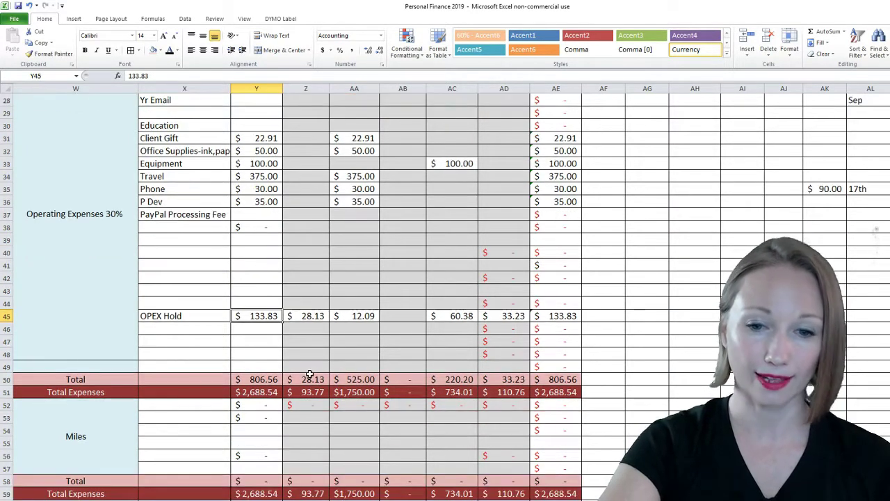
pyautogui.click(742, 315)
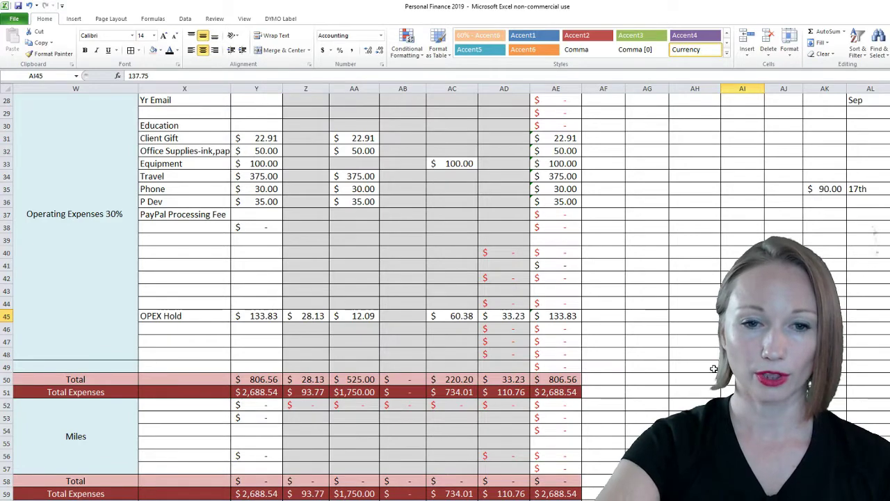
pyautogui.scroll(2, 671, 373)
pyautogui.scroll(-1, 672, 373)
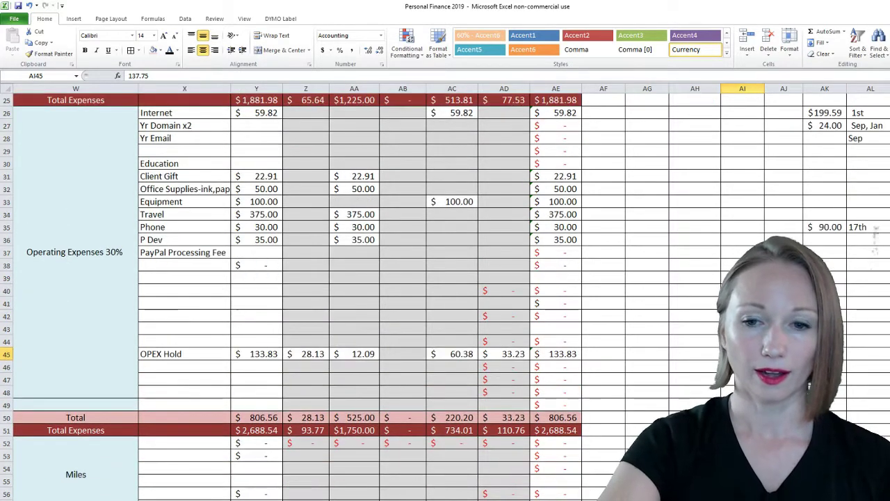
pyautogui.scroll(-2, 672, 374)
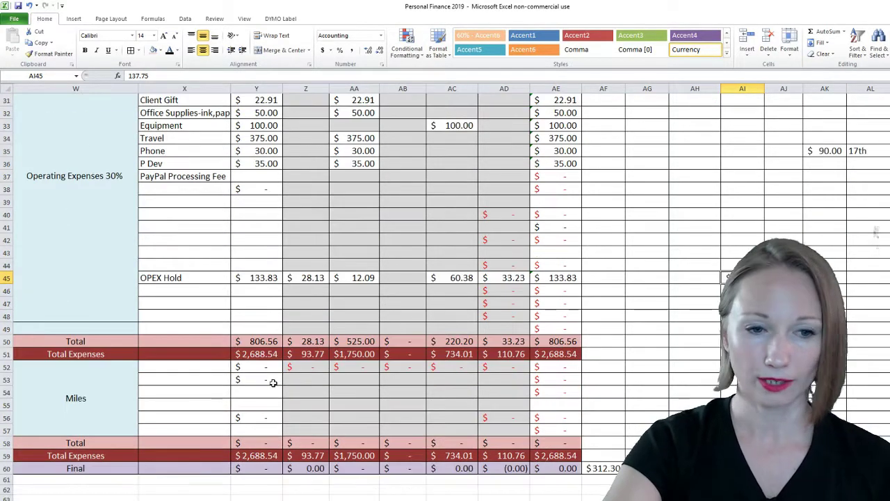
pyautogui.click(191, 393)
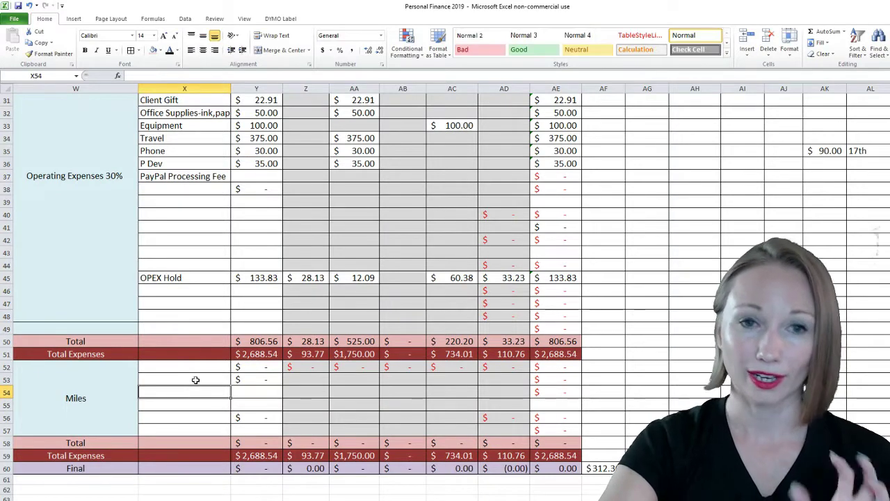